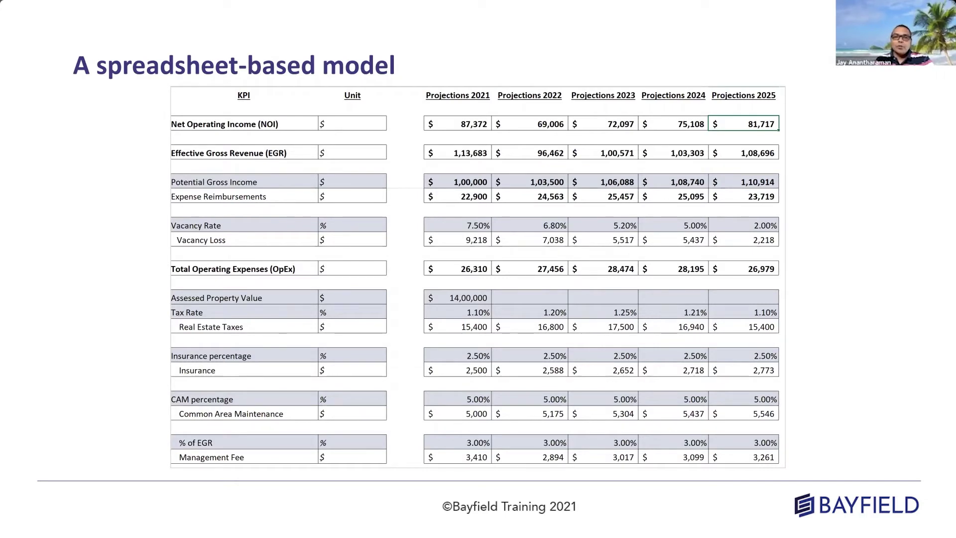
# Advance to the 'Live Demo + Step-by-Step Tutorial' slide
pyautogui.press('Right')
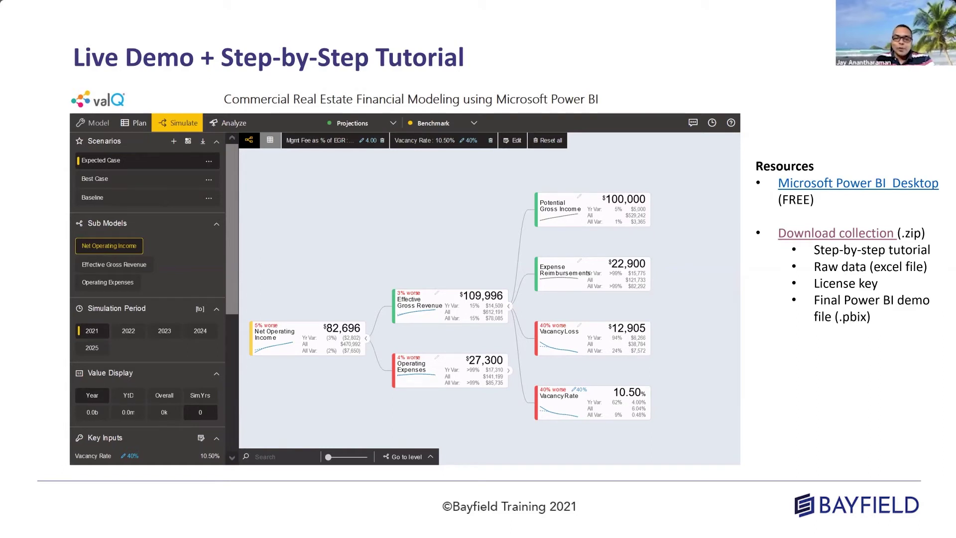
# Switch to the tutorial PDF and scroll to page 8, 'Section 2: Building the model structure'
pyautogui.hotkey('alt', 'Tab')
pyautogui.hotkey('alt', 'Tab')
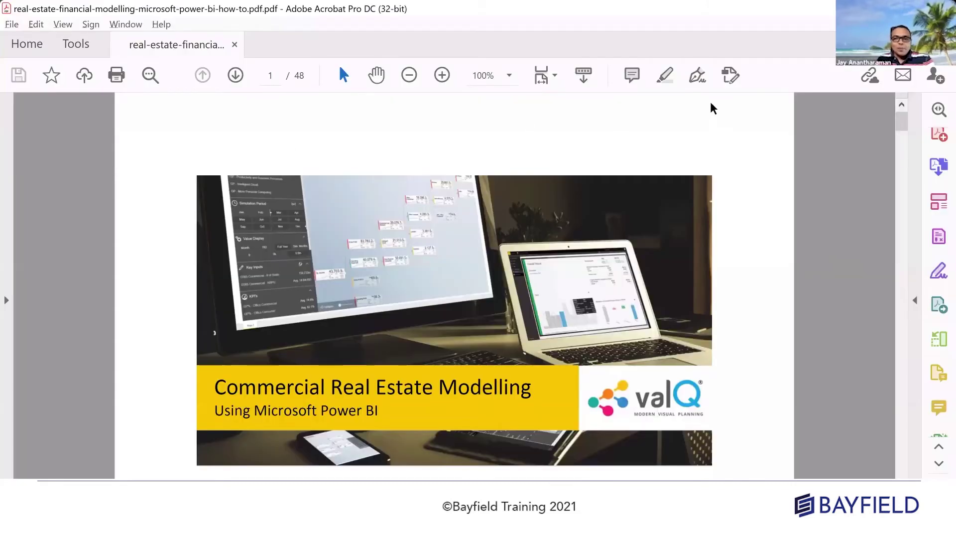
pyautogui.moveTo(907, 123); pyautogui.dragTo(906, 186)
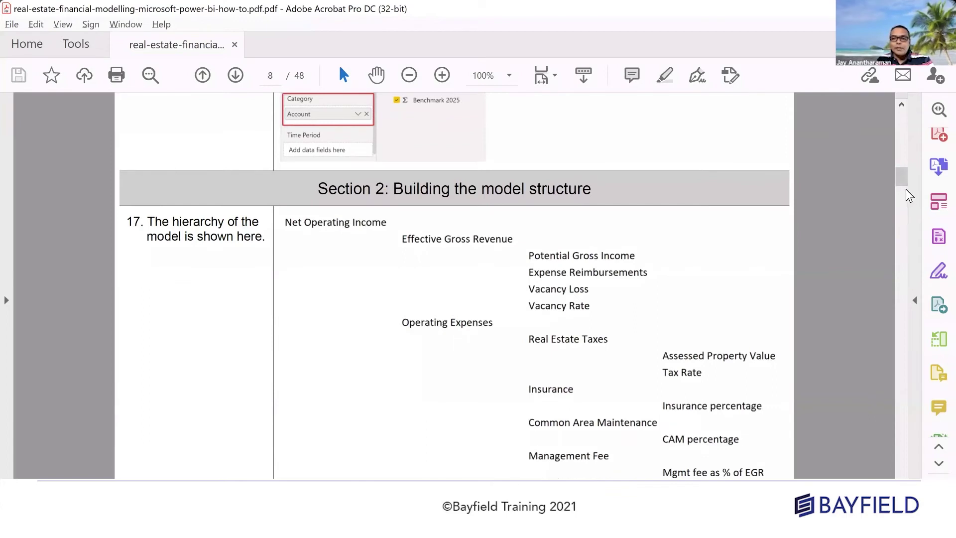
pyautogui.click(903, 246)
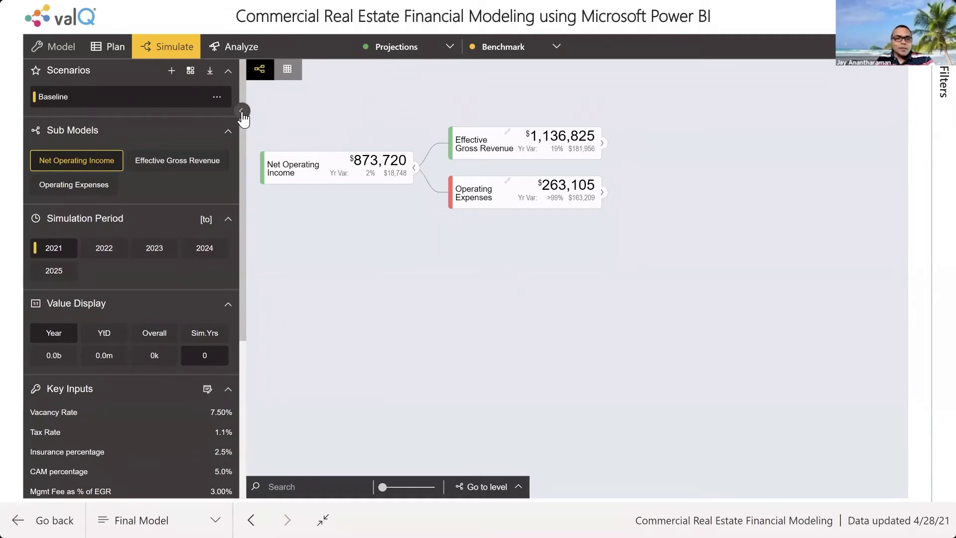
# Hide the side pane and expand Effective Gross Revenue, Operating Expenses and Real Estate Taxes into their drivers
pyautogui.click(241, 120)
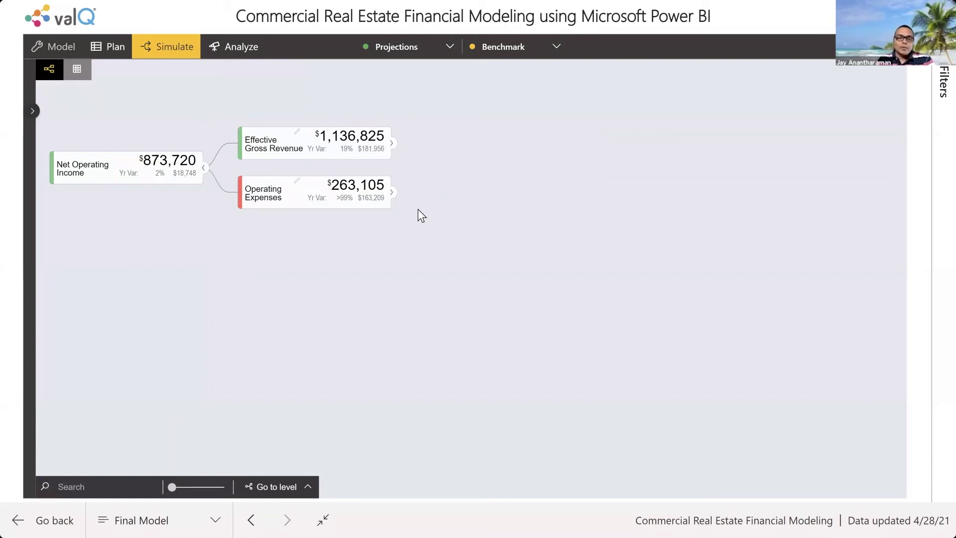
pyautogui.click(393, 145)
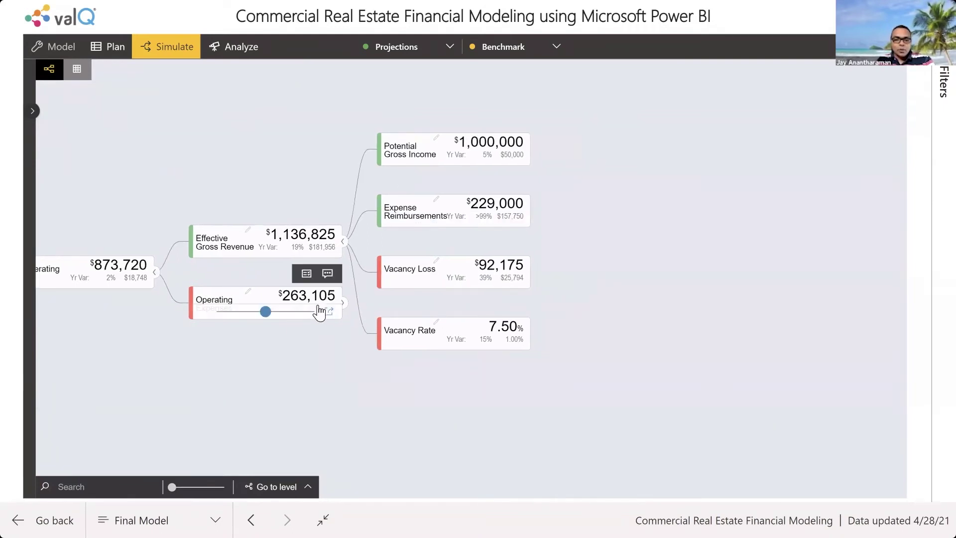
pyautogui.click(344, 304)
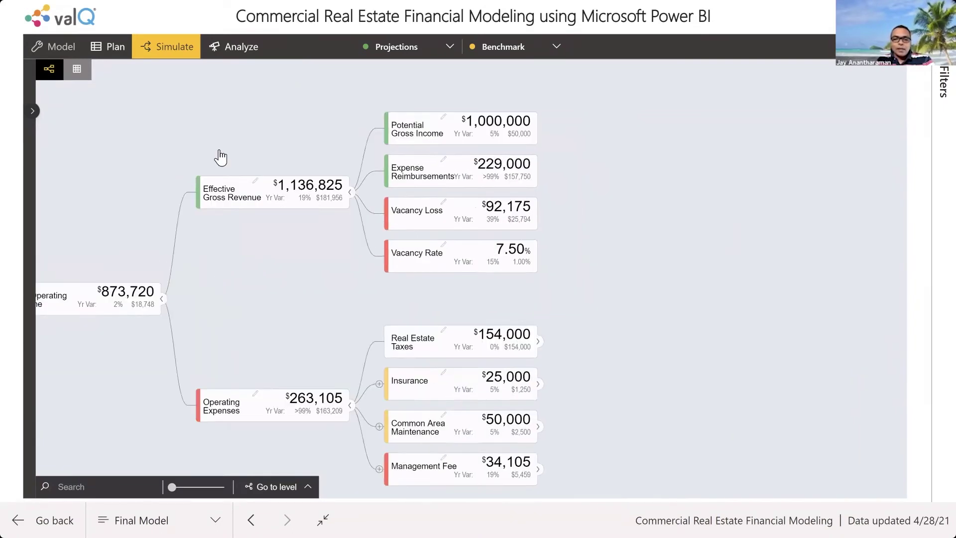
pyautogui.moveTo(528, 269)
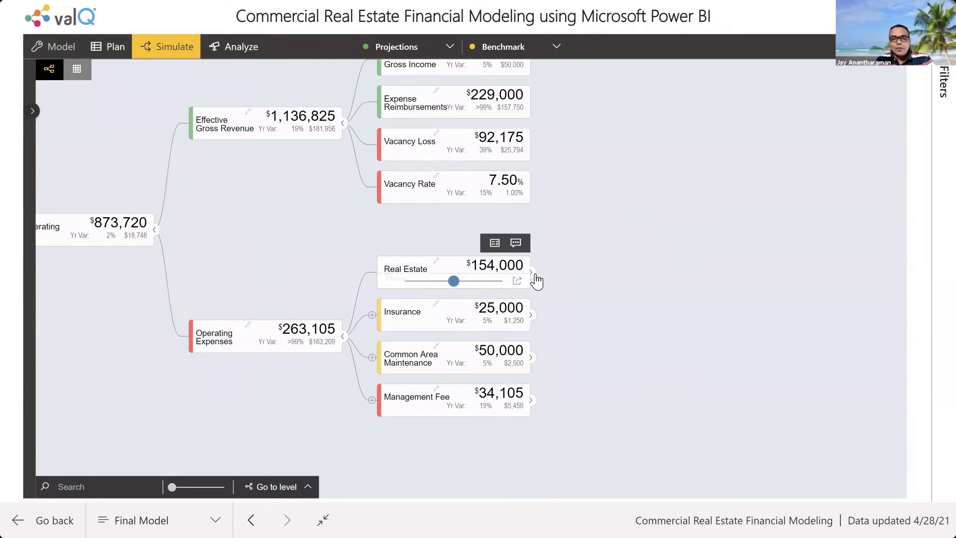
pyautogui.click(533, 275)
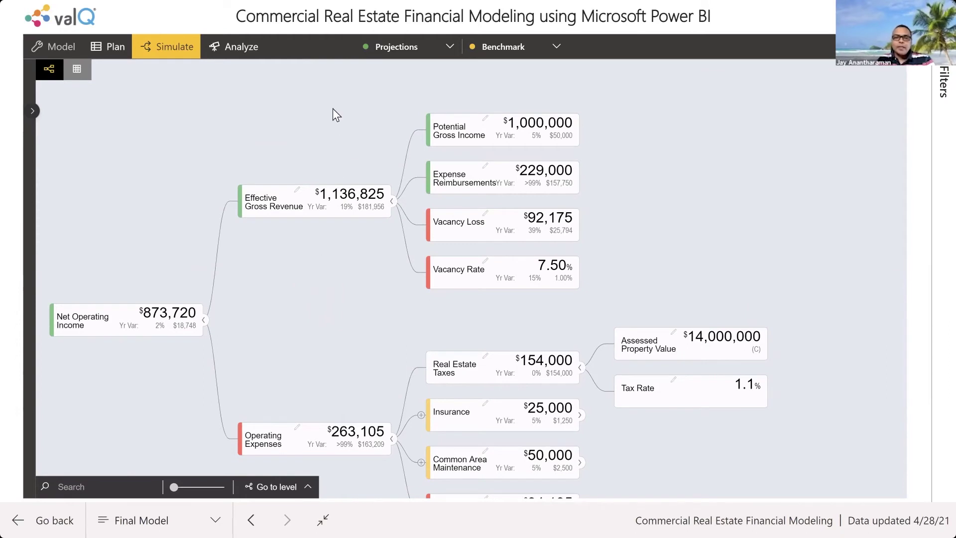
pyautogui.scroll(3, 298, 89)
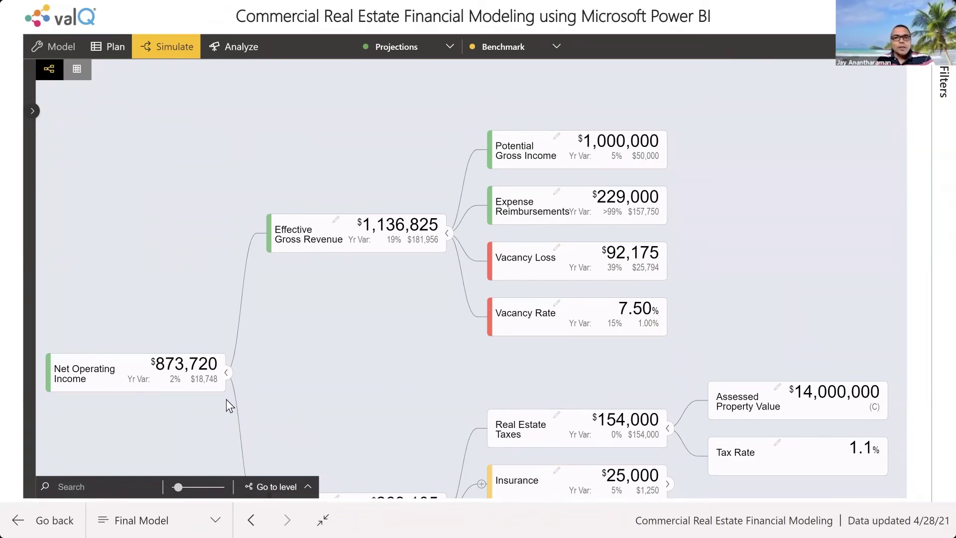
# Raise Potential Gross Income by 18% and lower Vacancy Rate from 7.50% to 5.00%
pyautogui.moveTo(579, 161)
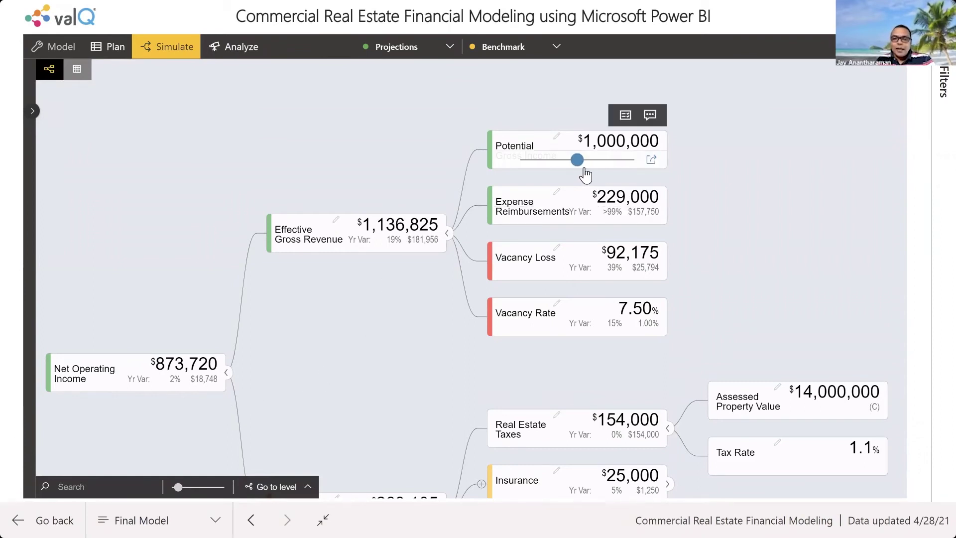
pyautogui.moveTo(580, 164)
pyautogui.mouseDown()
pyautogui.moveTo(603, 166)
pyautogui.moveTo(556, 168)
pyautogui.moveTo(589, 172)
pyautogui.mouseUp()
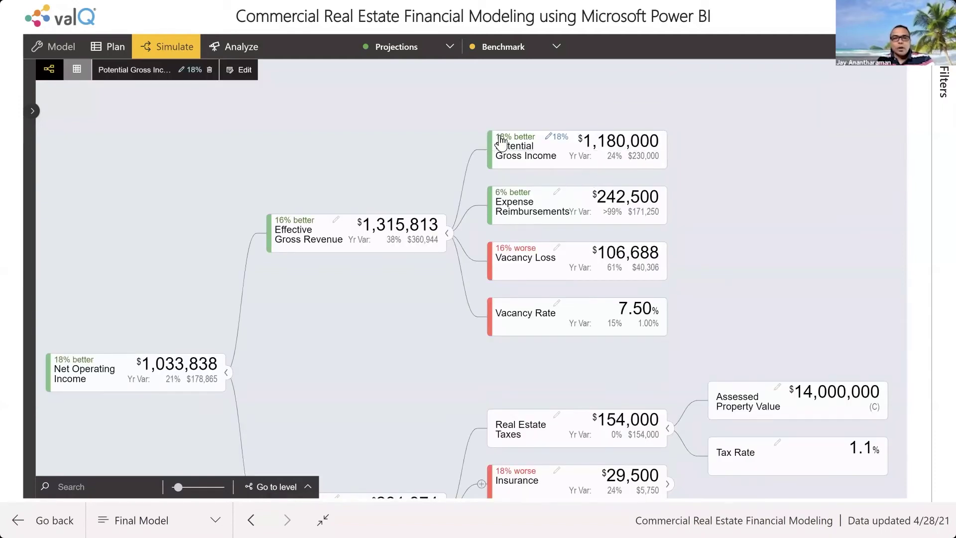
pyautogui.moveTo(304, 246)
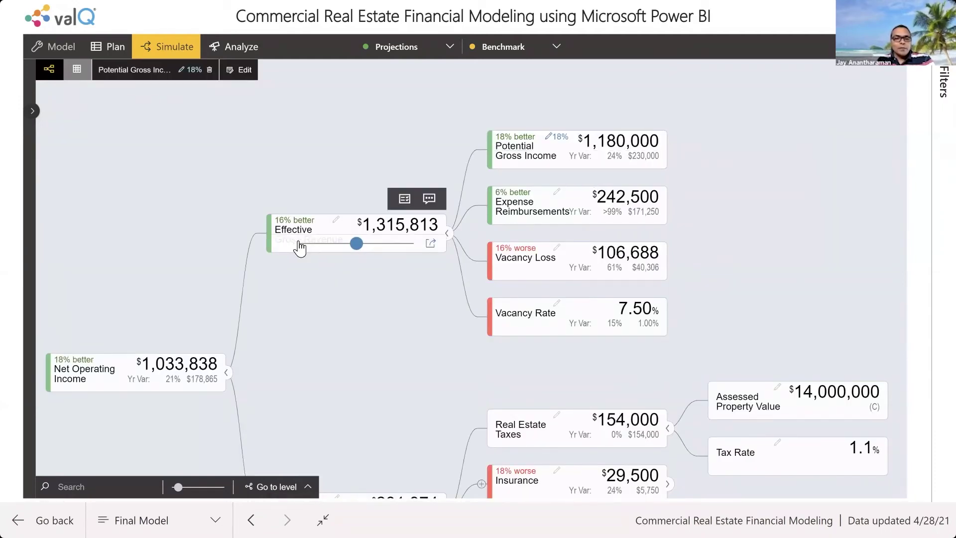
pyautogui.moveTo(79, 376)
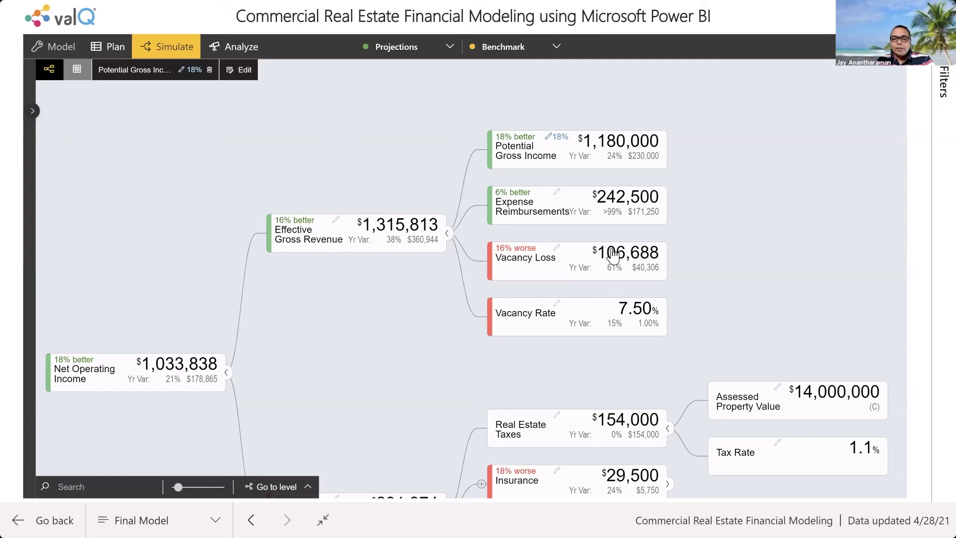
pyautogui.moveTo(578, 329)
pyautogui.moveTo(578, 329); pyautogui.dragTo(556, 330)
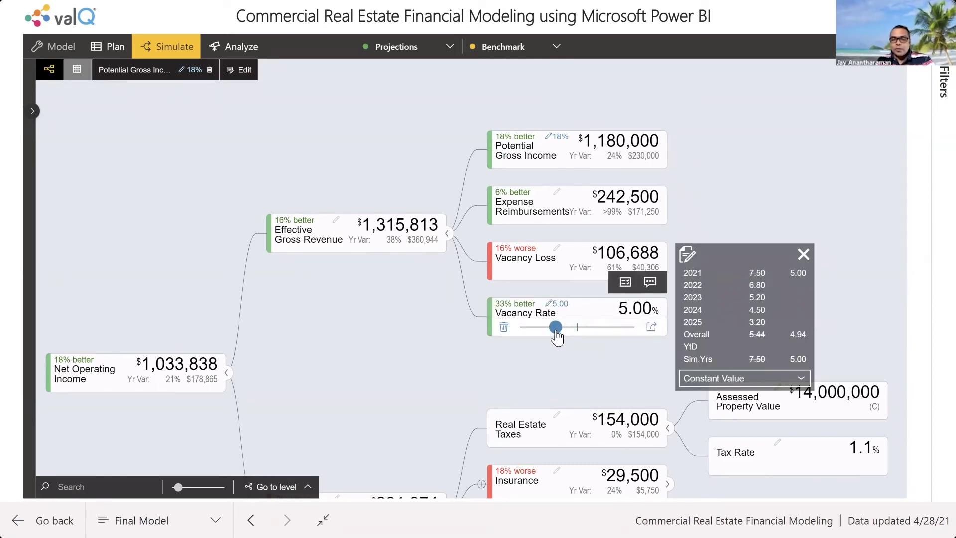
pyautogui.moveTo(576, 155)
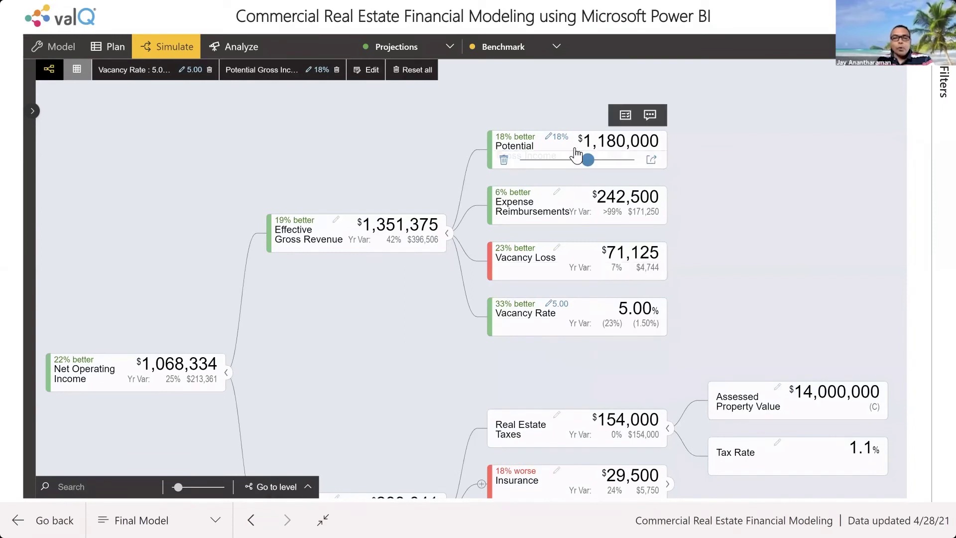
pyautogui.scroll(1, 573, 324)
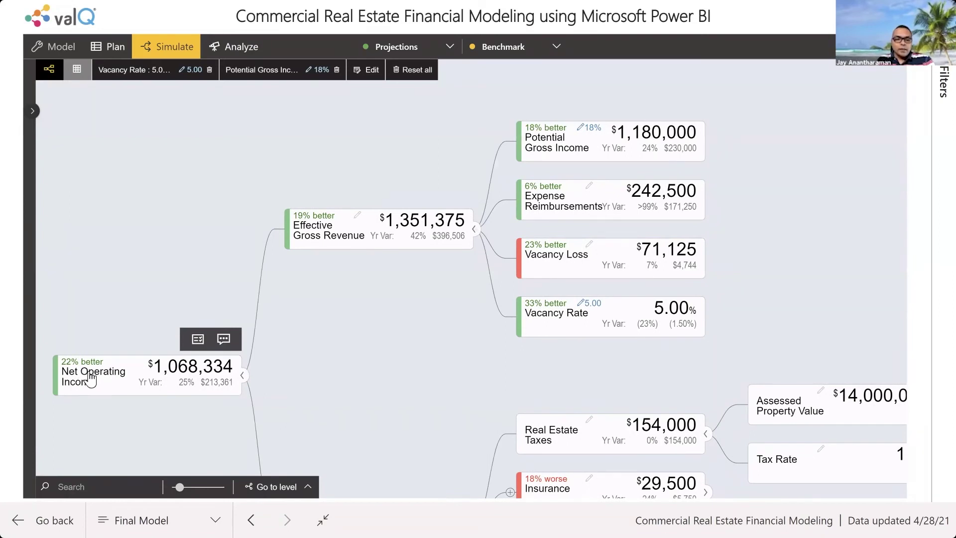
# Review the Net Operating Income impact breakdown ($160,118 and $29,803), then close it
pyautogui.click(197, 339)
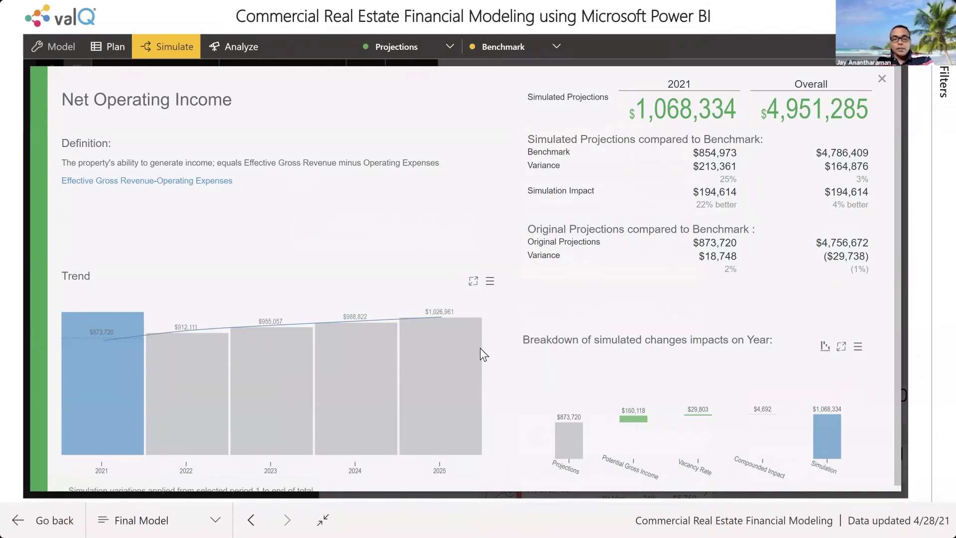
pyautogui.click(842, 346)
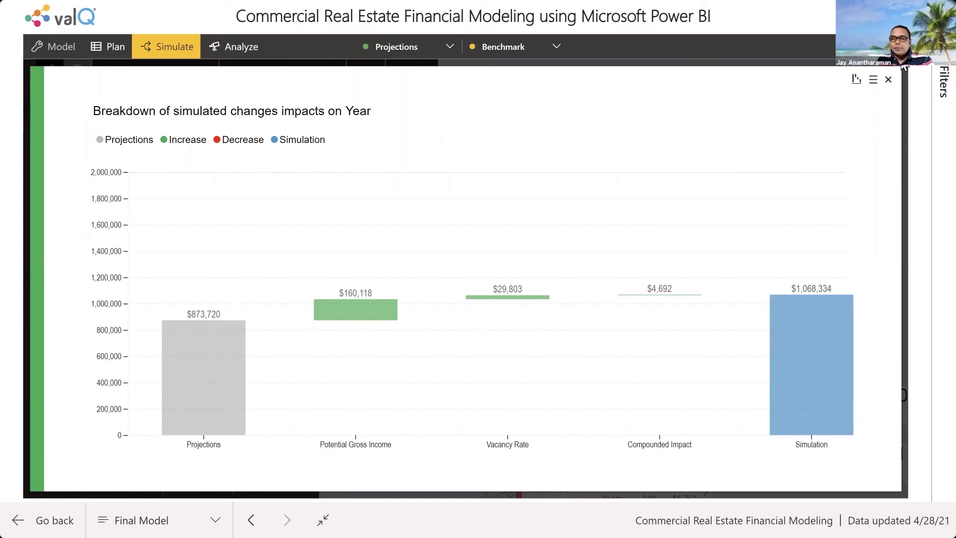
pyautogui.click(889, 79)
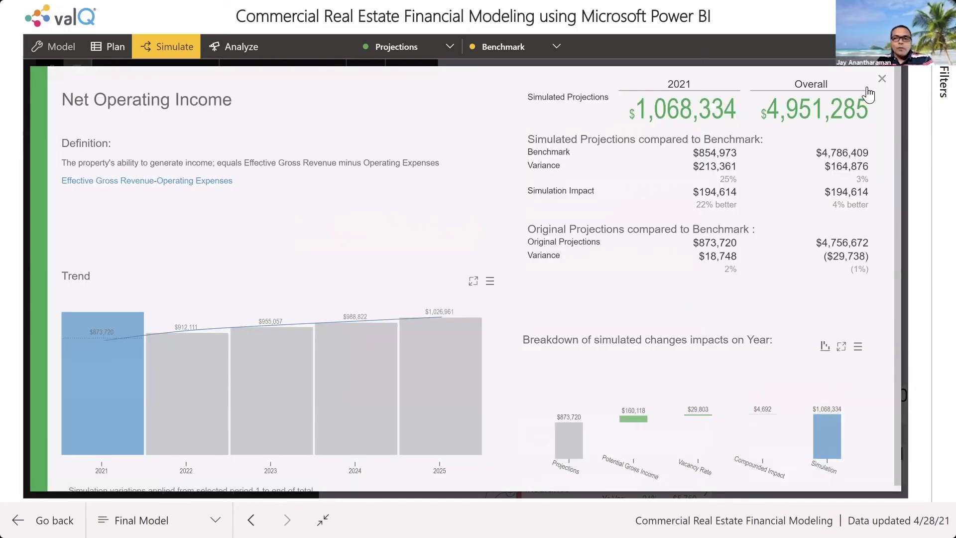
pyautogui.press('Escape')
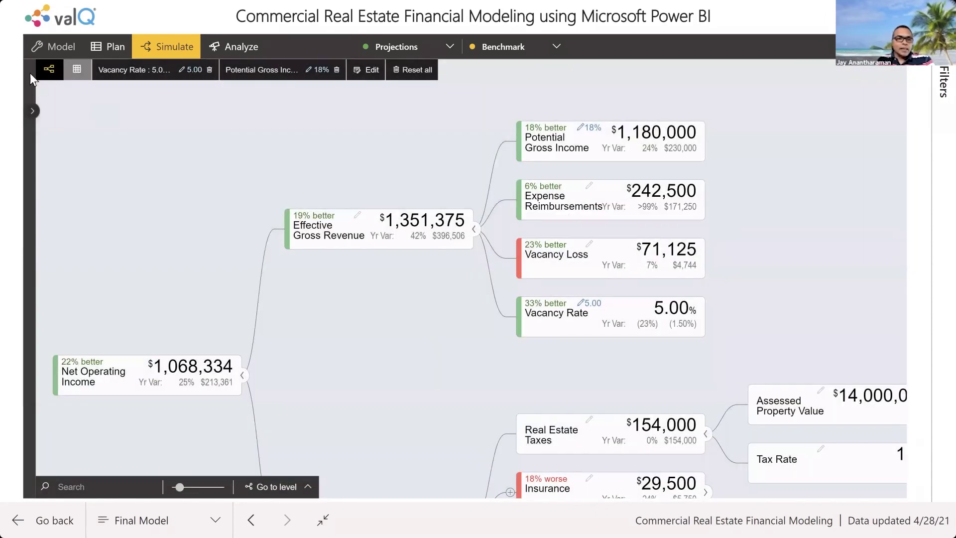
# Add Scenario 1 and create Scenario 2 as a copy of Baseline
pyautogui.click(33, 110)
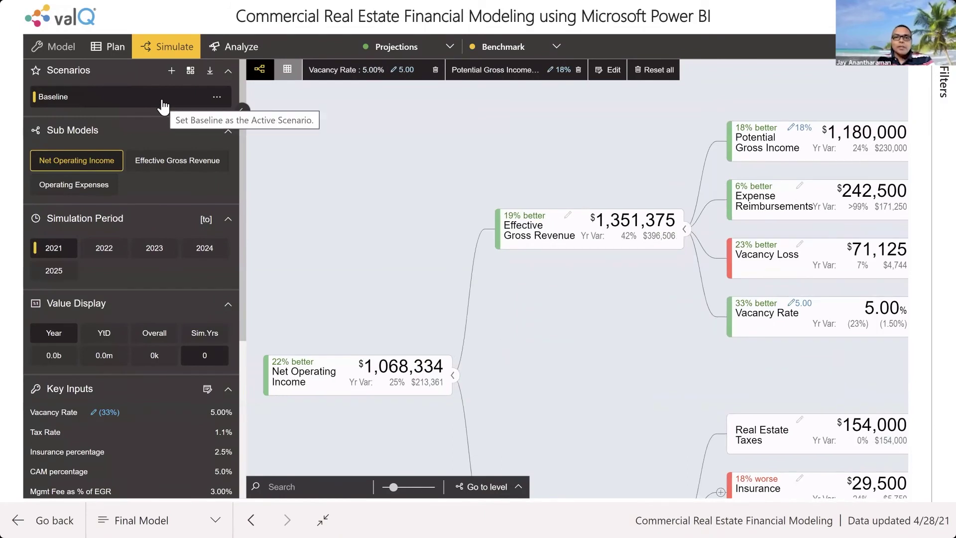
pyautogui.scroll(-2, 402, 239)
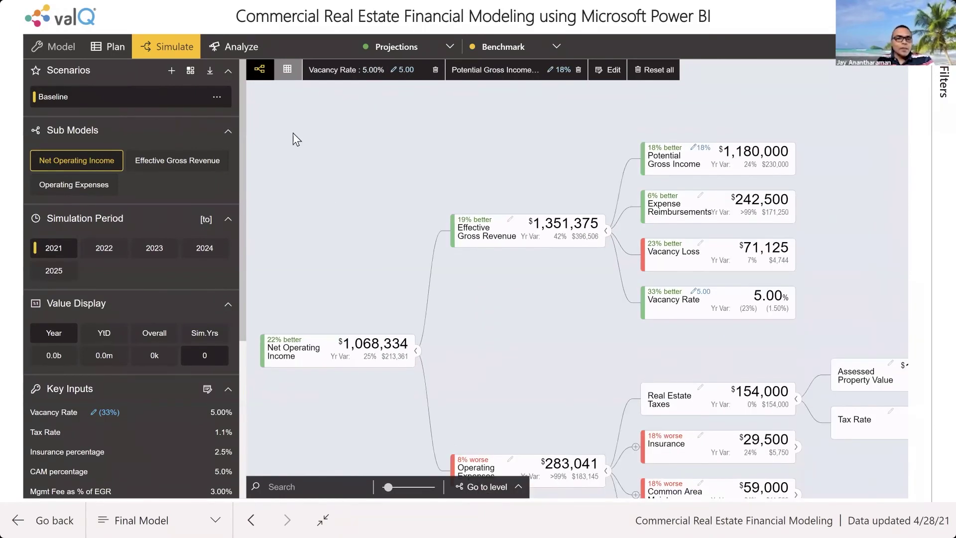
pyautogui.click(172, 73)
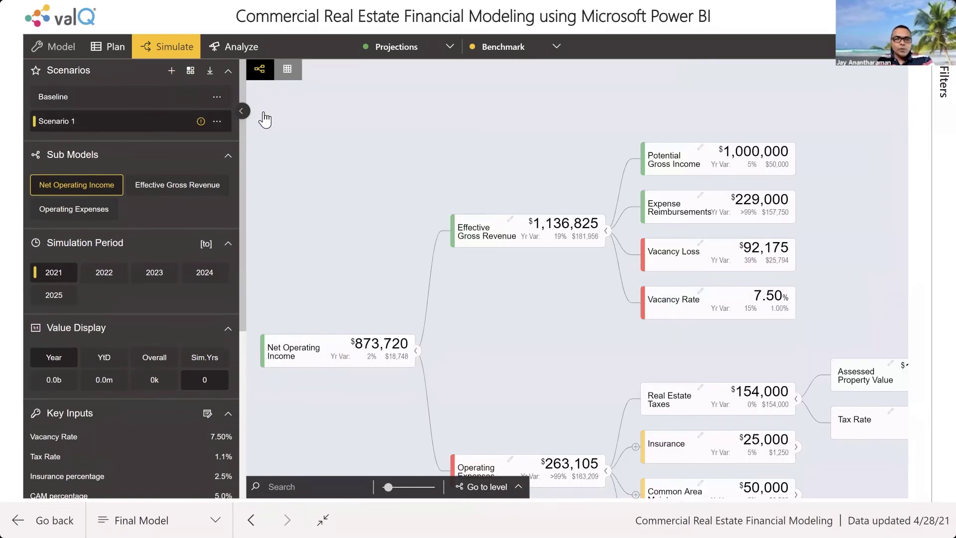
pyautogui.click(103, 97)
pyautogui.click(214, 99)
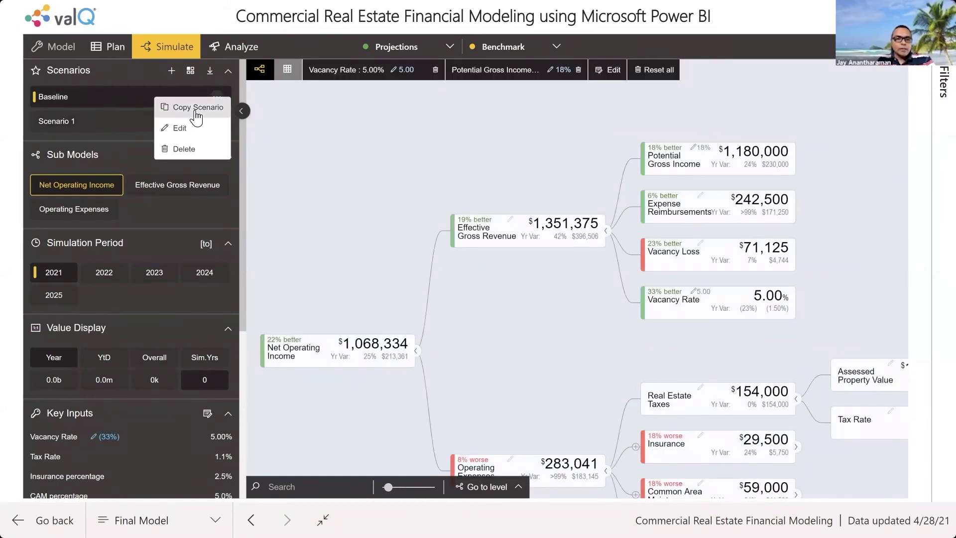
pyautogui.click(195, 108)
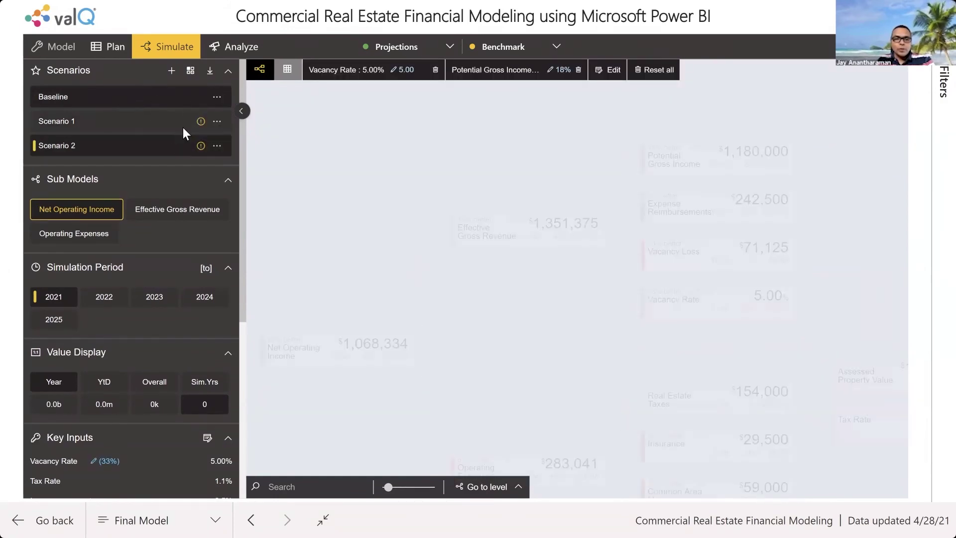
# In Scenario 1, cut Expense Reimbursements 58% and raise Insurance percentage from 2.5% to 5.0%
pyautogui.click(86, 125)
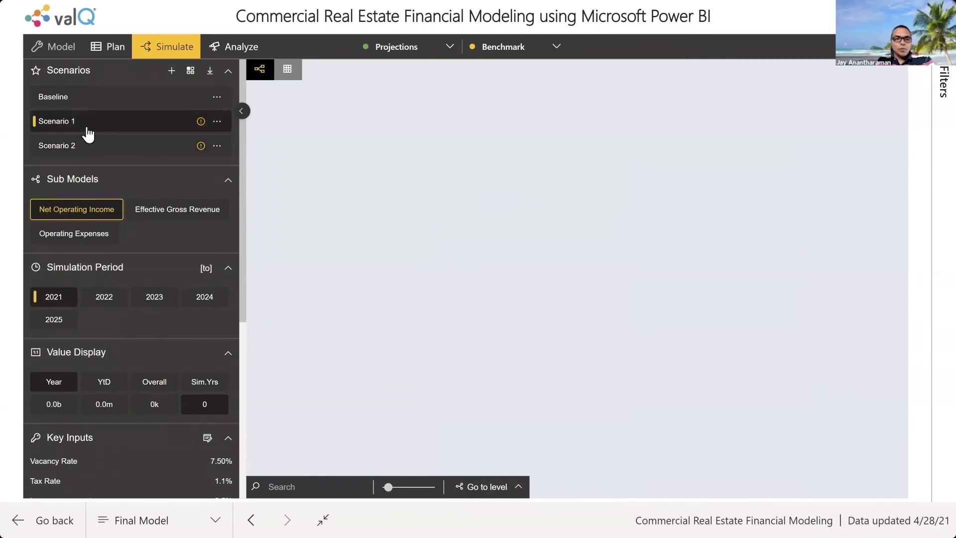
pyautogui.moveTo(727, 178)
pyautogui.moveTo(717, 216)
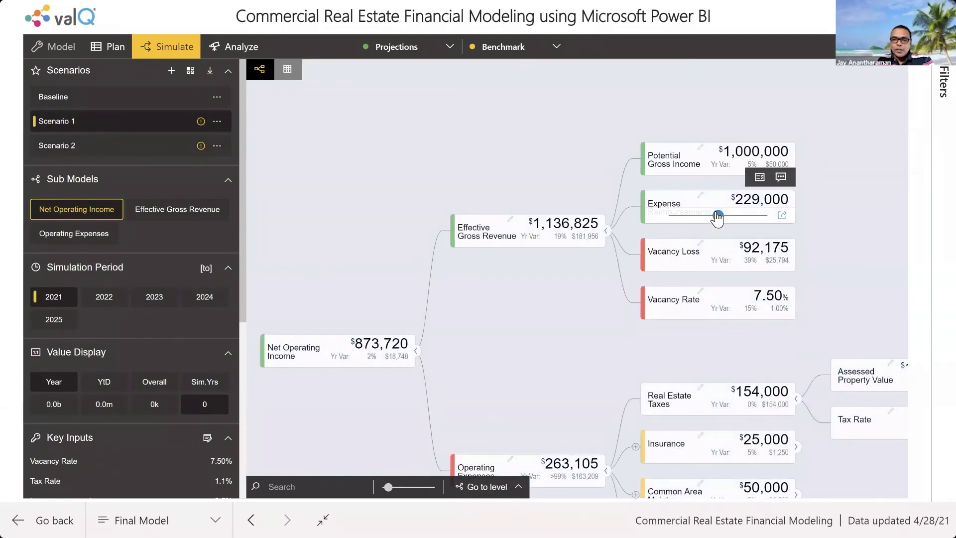
pyautogui.moveTo(717, 216); pyautogui.dragTo(688, 215)
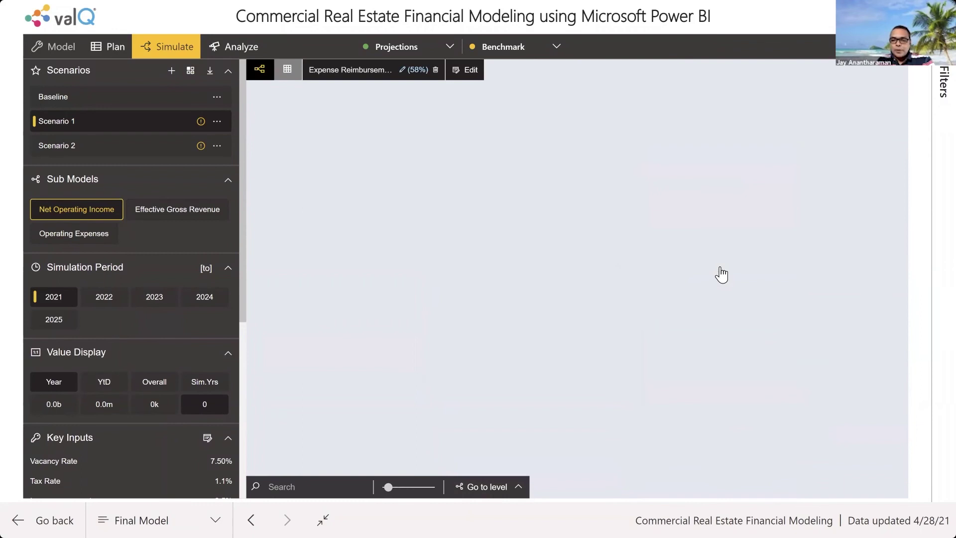
pyautogui.click(796, 447)
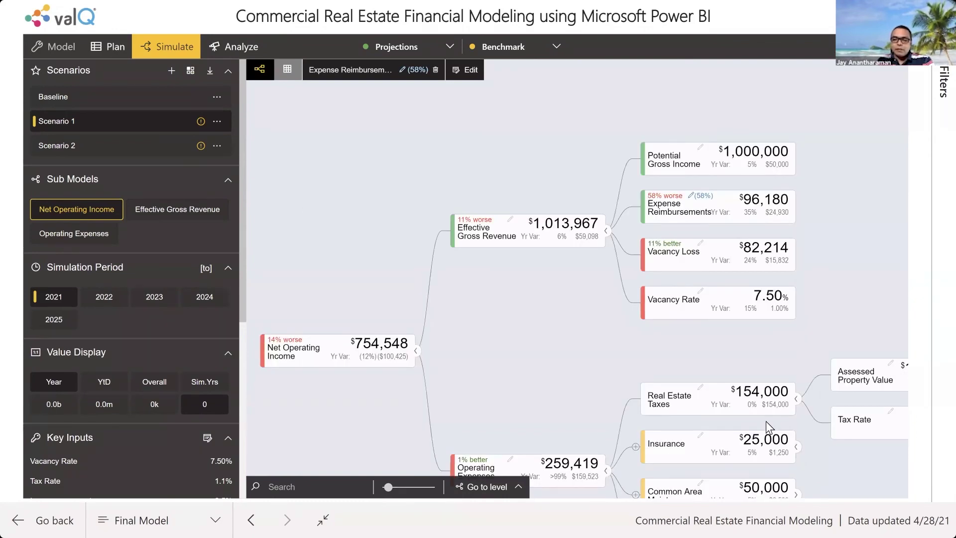
pyautogui.moveTo(809, 442); pyautogui.dragTo(860, 443)
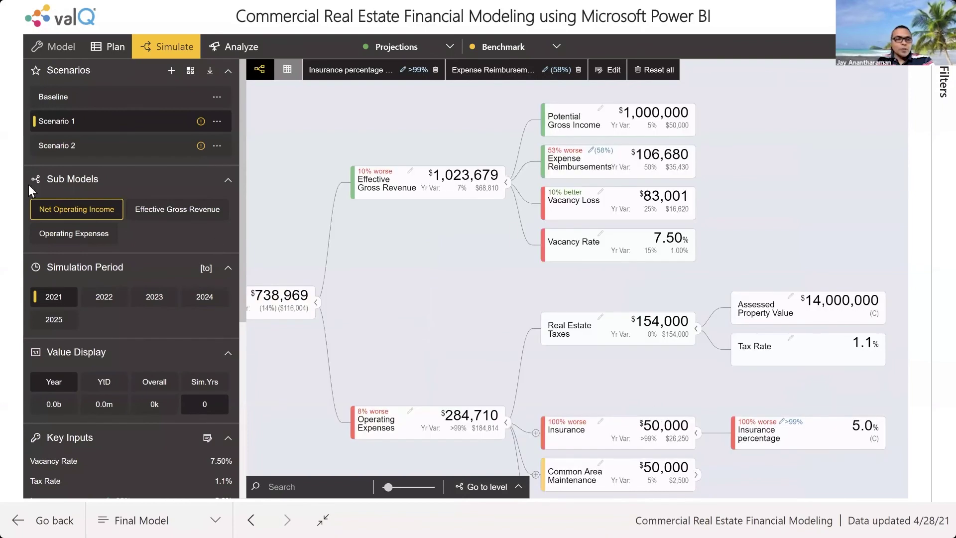
pyautogui.click(86, 147)
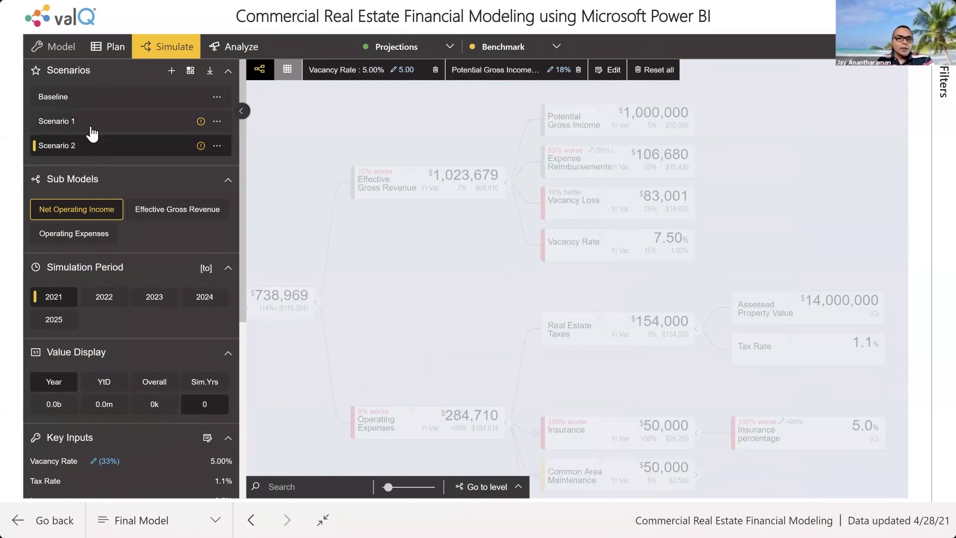
# Compare Baseline, Scenario 1 and Scenario 2 ($1,068,334 vs $738,969), then close the comparison
pyautogui.click(89, 122)
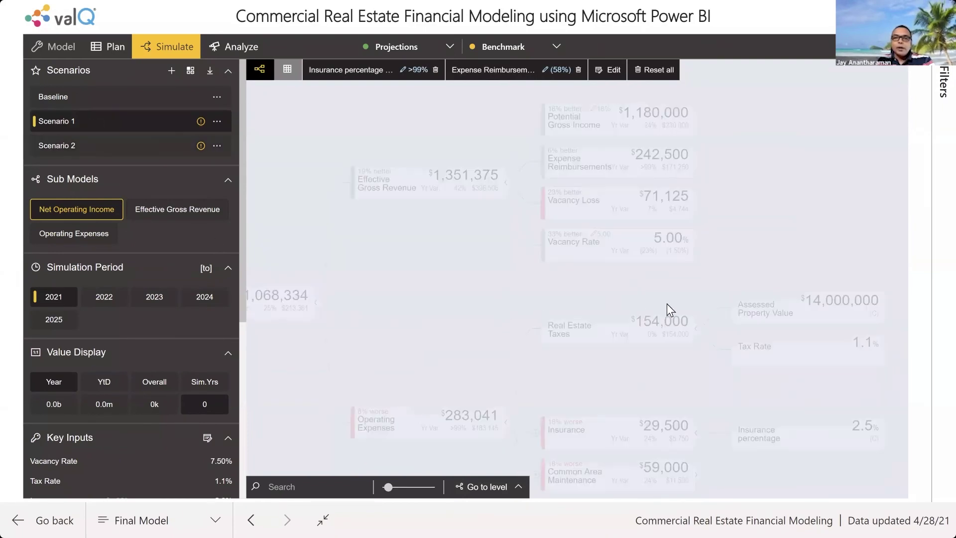
pyautogui.scroll(5, 464, 318)
pyautogui.scroll(-5, 446, 315)
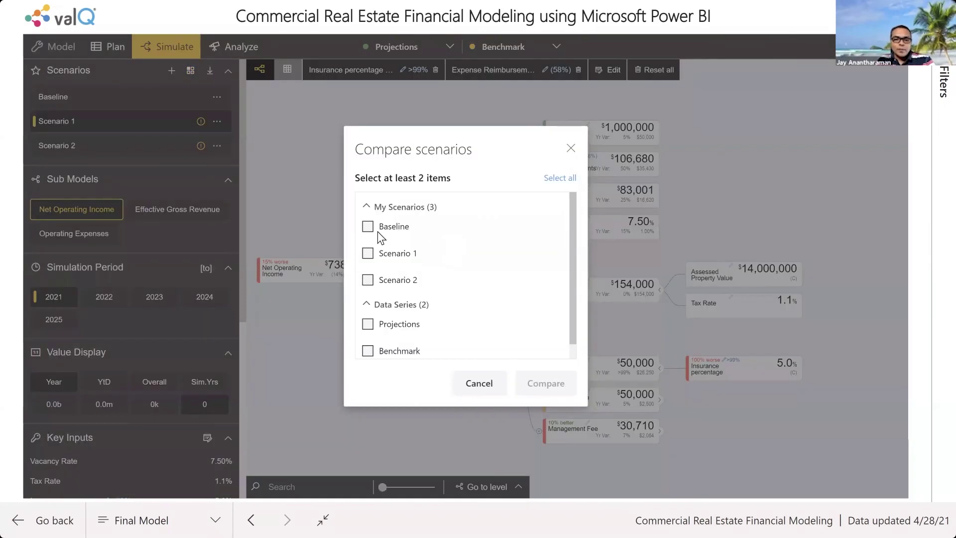
pyautogui.click(368, 226)
pyautogui.click(368, 253)
pyautogui.click(368, 280)
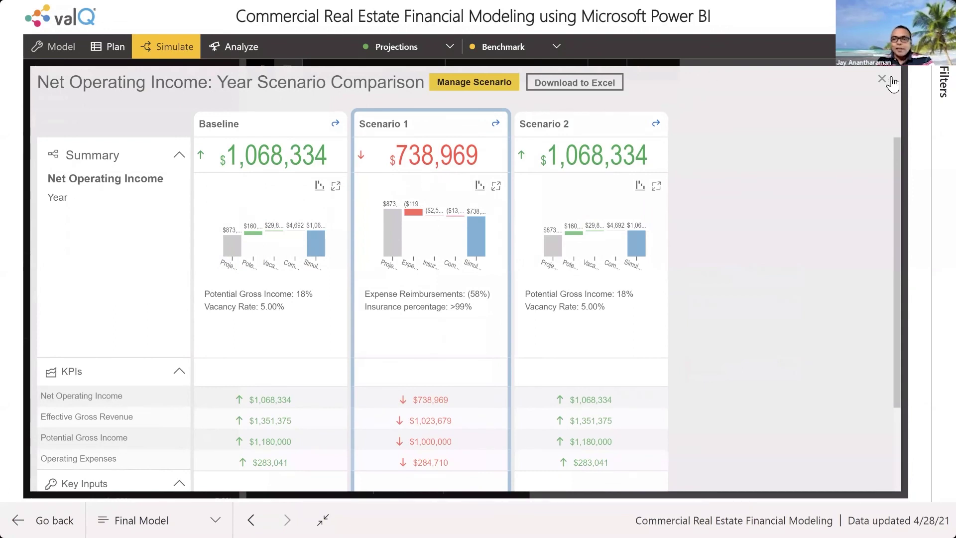
pyautogui.press('Escape')
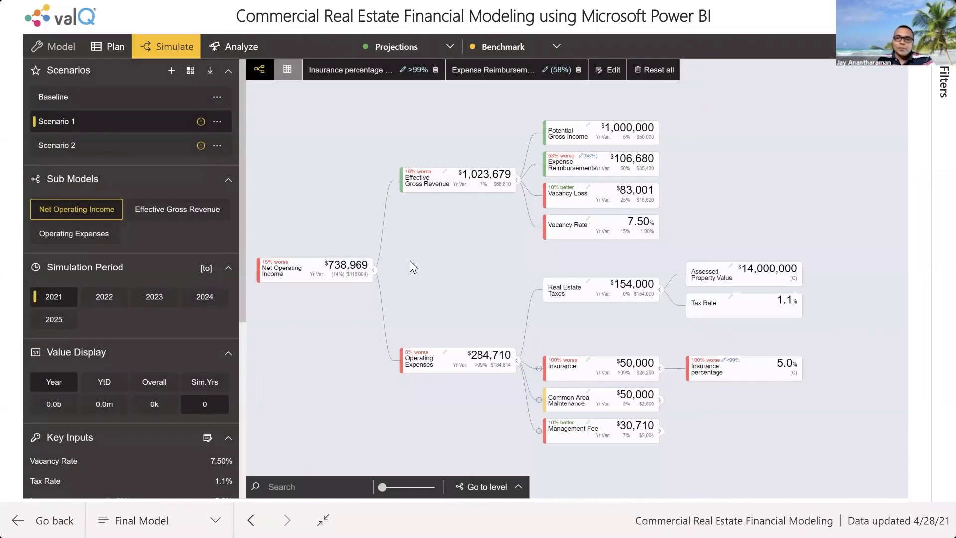